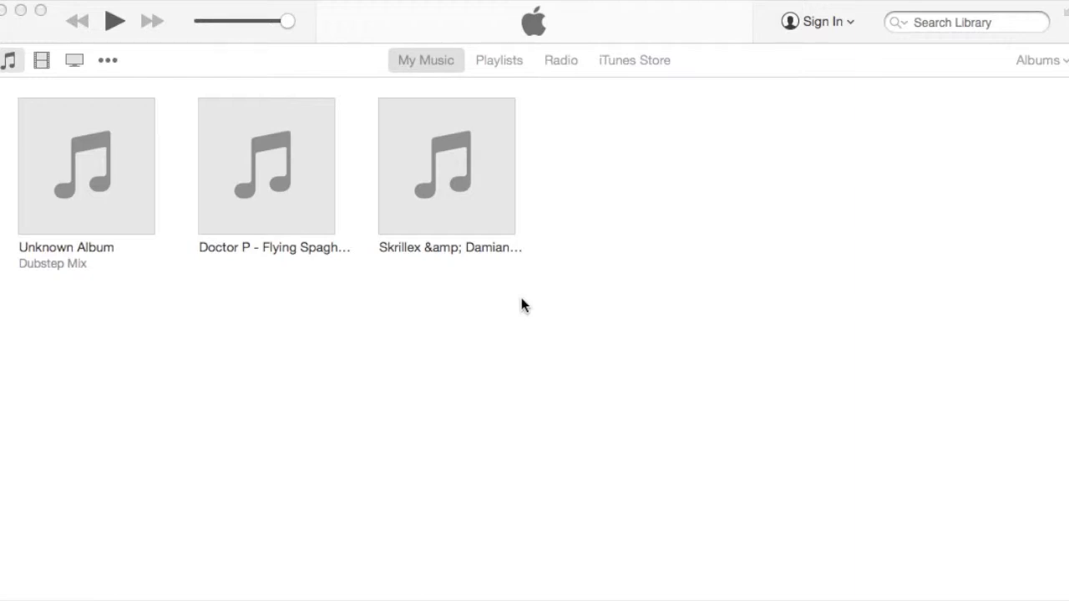
Preview the full-window iTunes visualizer, then close it to return to the albums
click(521, 299)
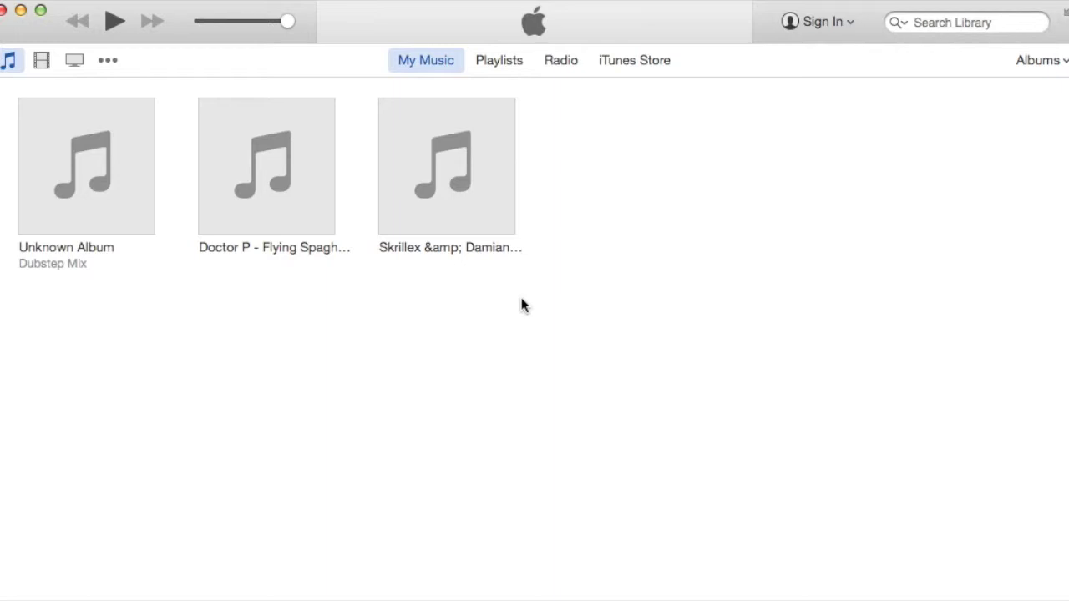
key(super+t)
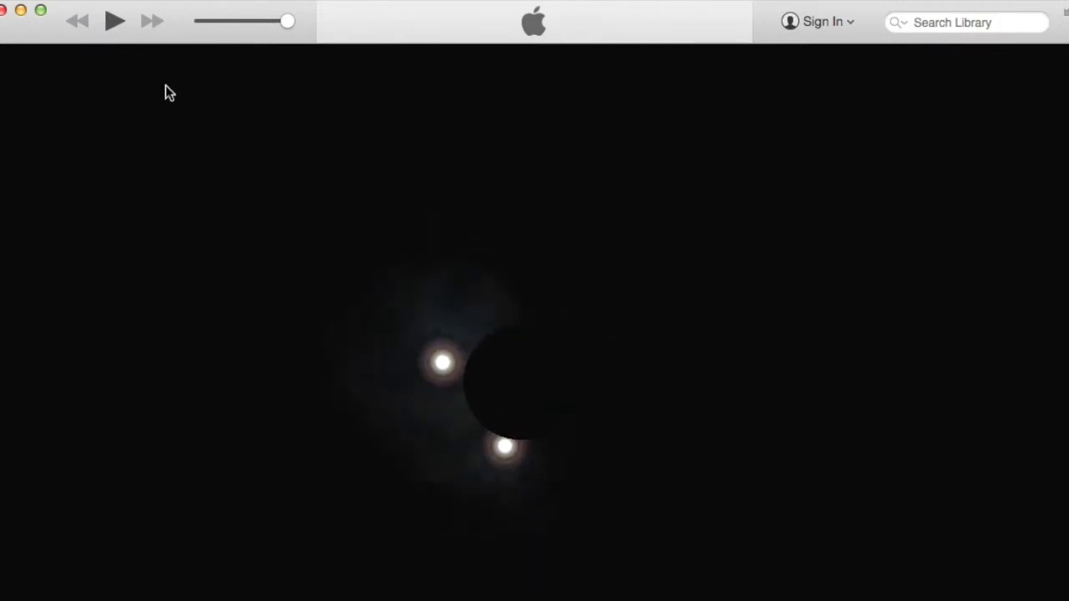
key(super+t)
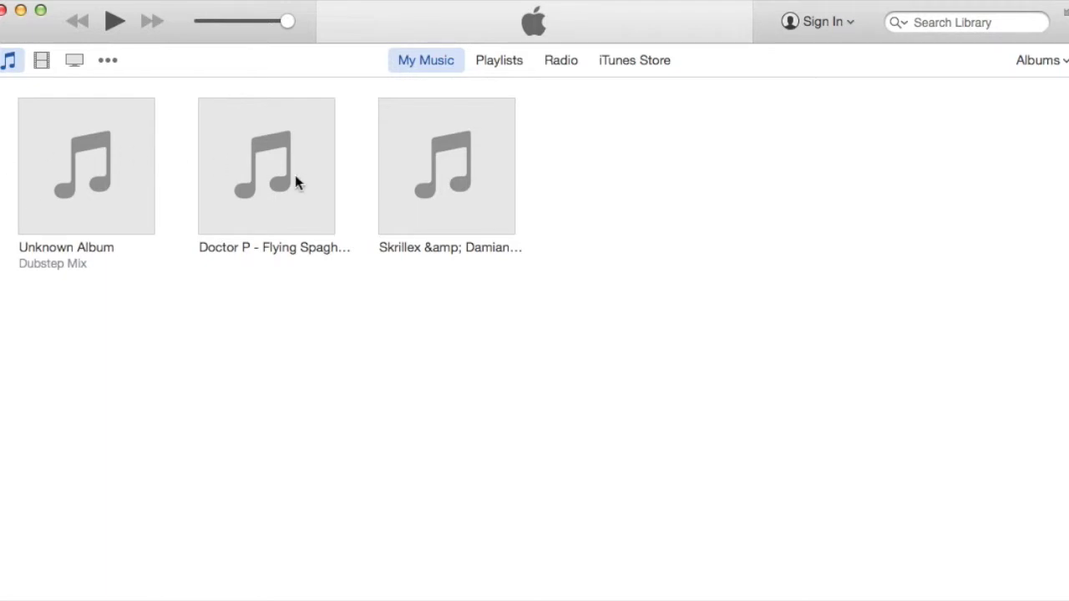
Play Doctor P's 'Flying Spaghetti Monster' with the visualizer showing, and raise the volume
key(space)
key(super+t)
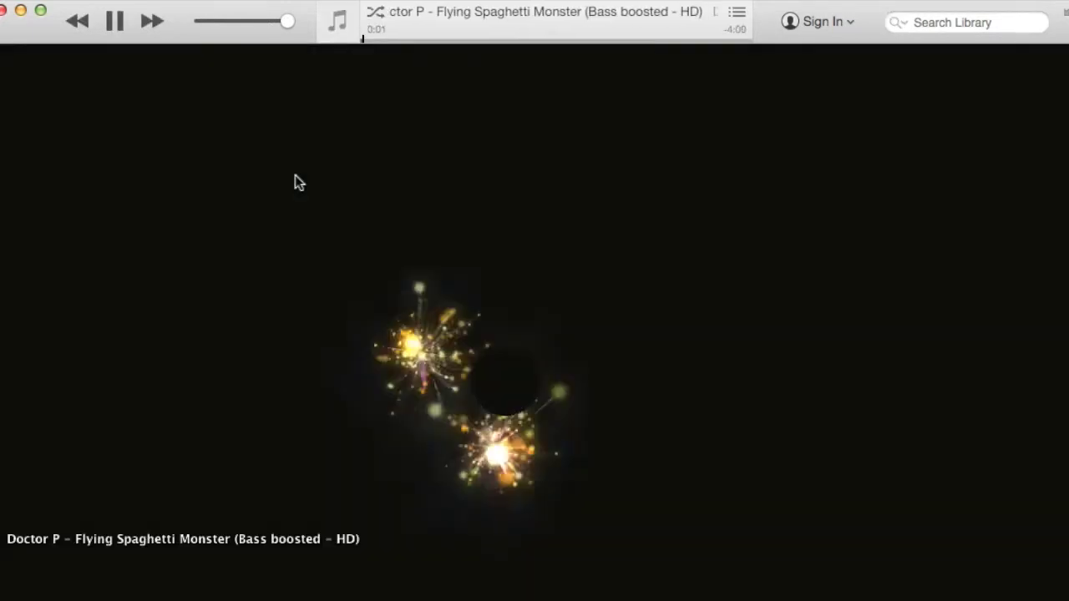
key(XF86AudioRaiseVolume)
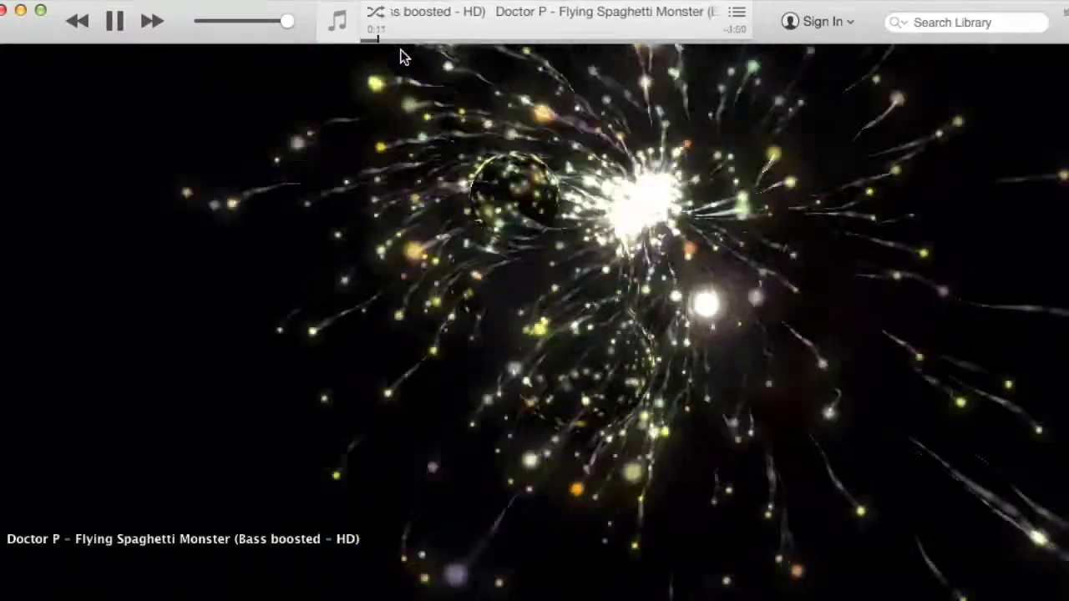
Exit the visualizer and play the Skrillex & Damian 'Jr. Gong' Marley album from the album grid
click(399, 56)
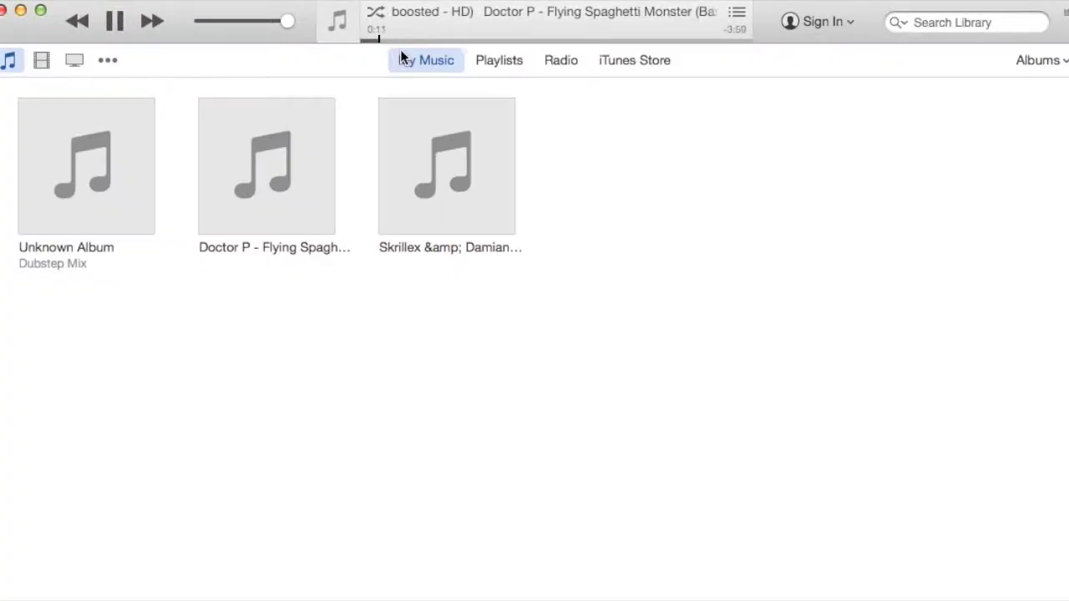
double_click(446, 162)
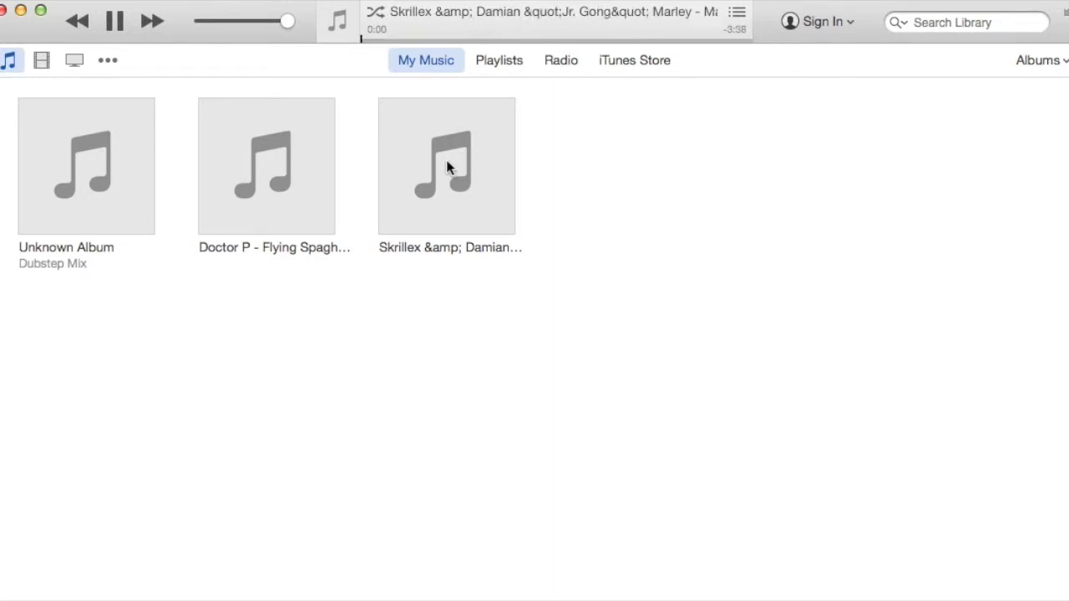